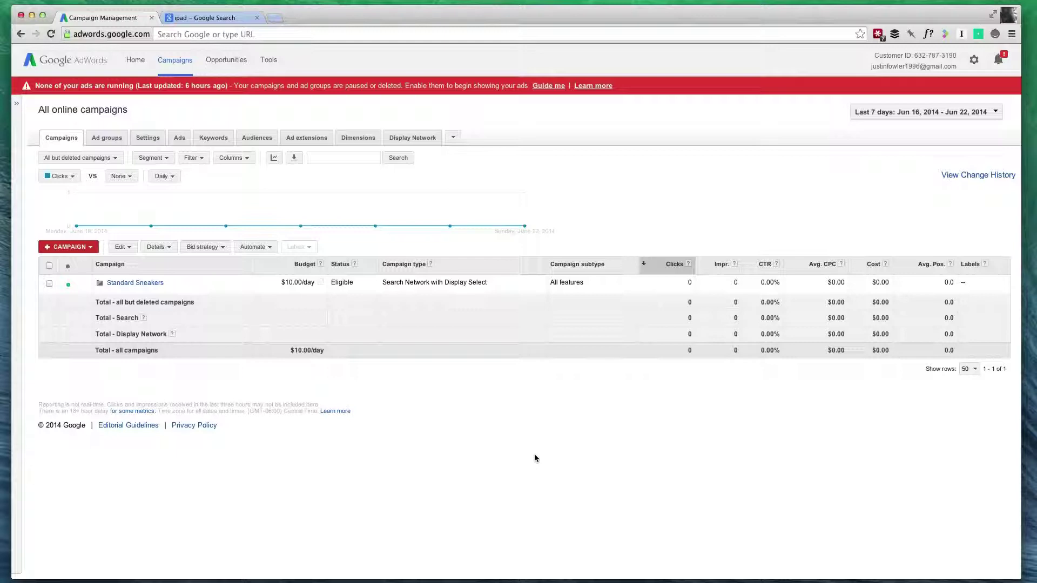
# Bring up the ipad search results and highlight the query and the Apple ad's phone number.
pyautogui.click(211, 18)
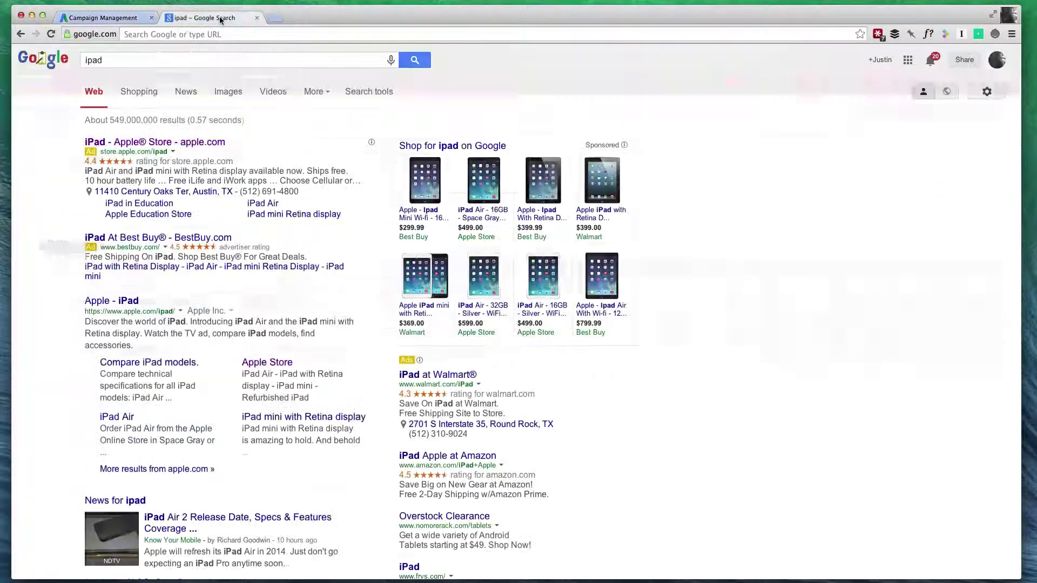
pyautogui.doubleClick(95, 59)
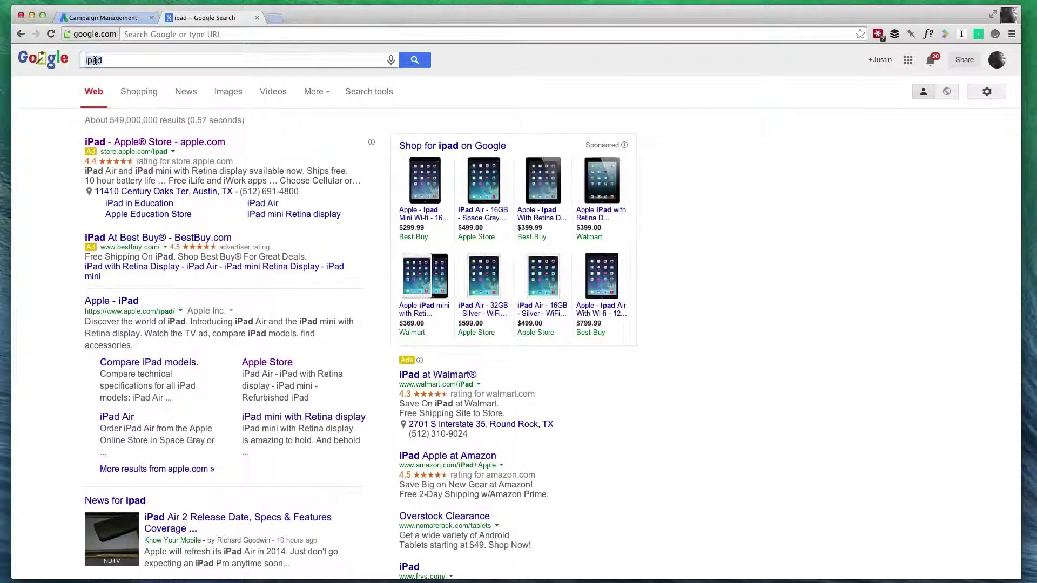
pyautogui.click(65, 121)
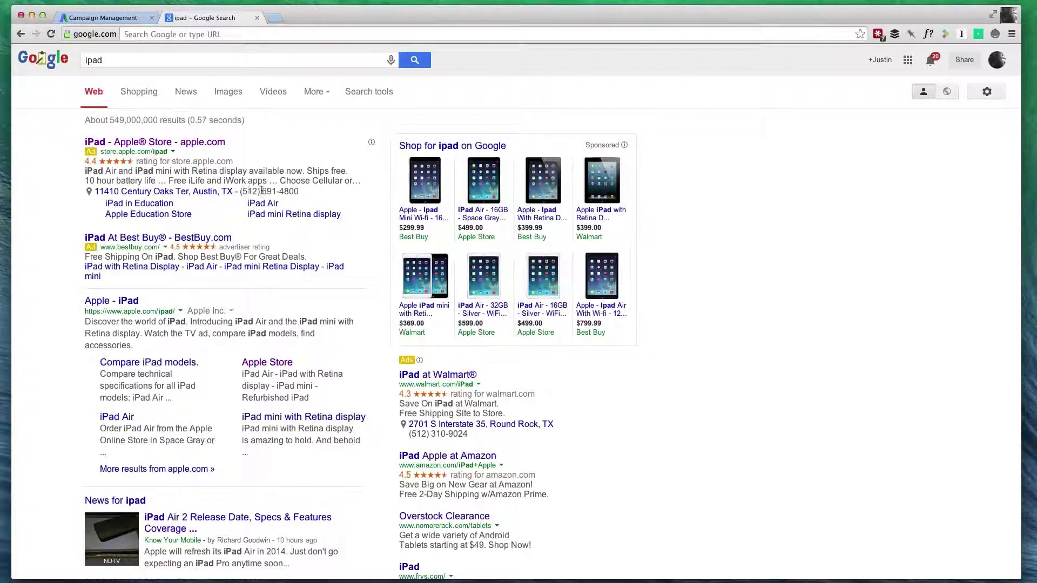
pyautogui.moveTo(261, 192); pyautogui.dragTo(277, 191)
pyautogui.click(315, 200)
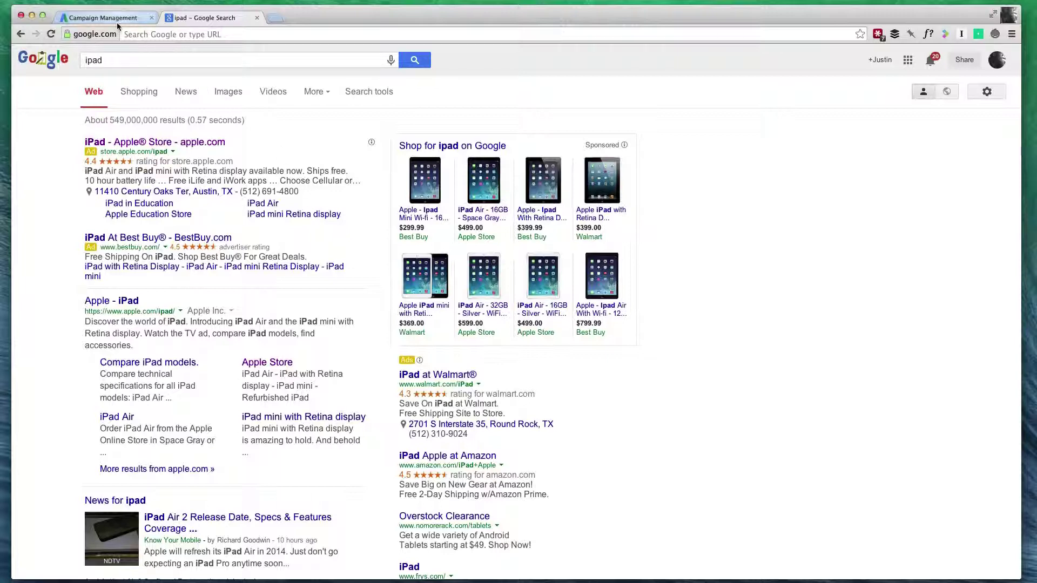
# Back in AdWords, start a new Search Network with Display Select campaign.
pyautogui.click(98, 18)
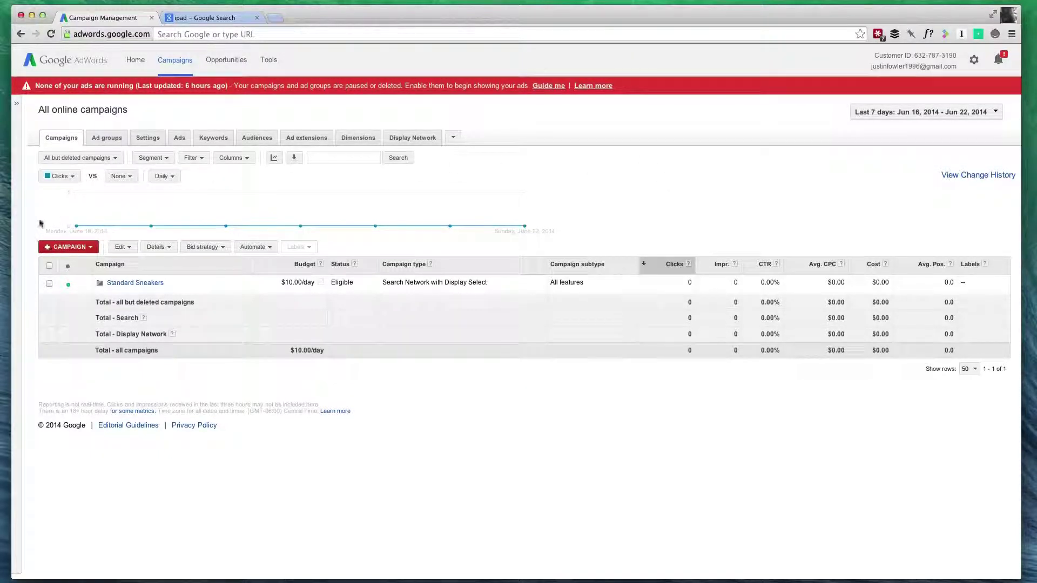
pyautogui.click(89, 246)
pyautogui.click(89, 248)
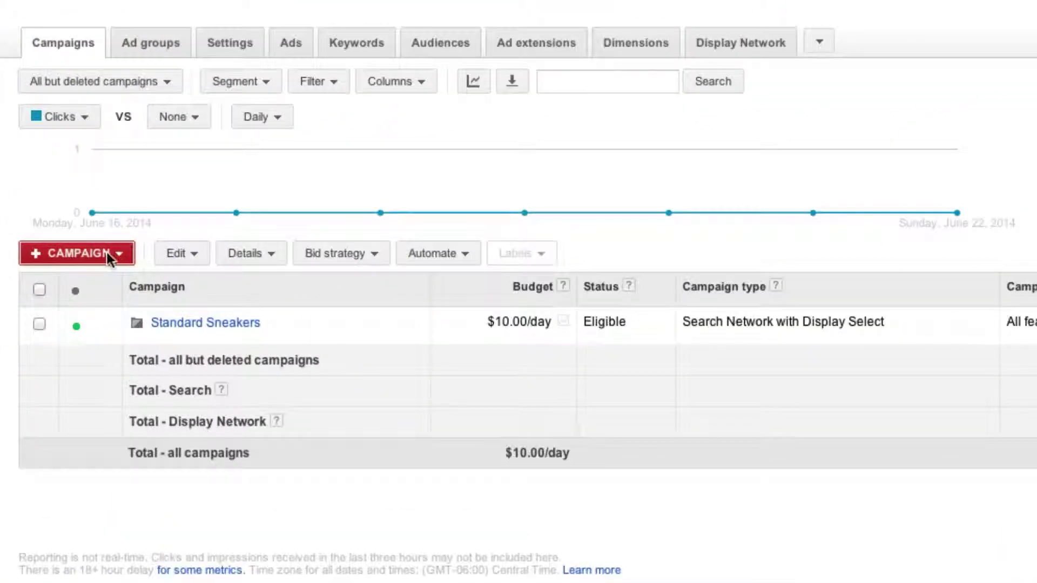
pyautogui.click(107, 253)
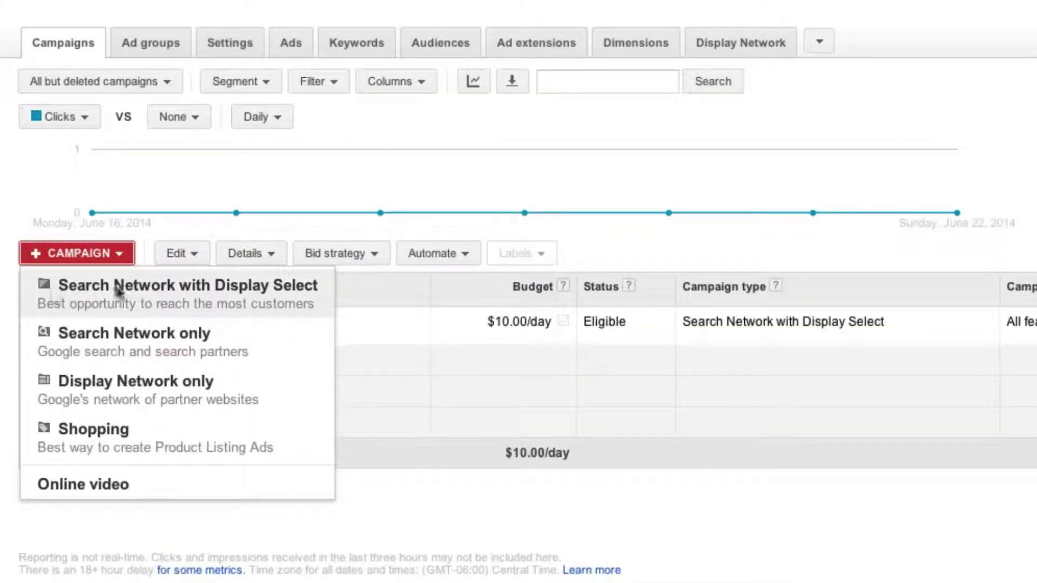
pyautogui.click(276, 304)
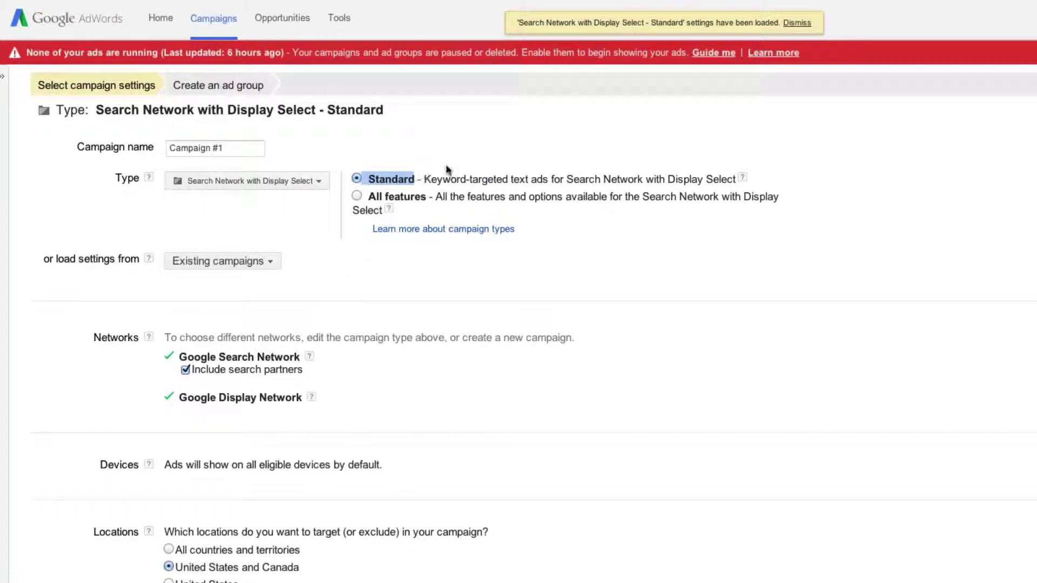
# Switch the campaign type from Standard to All features and return to all online campaigns.
pyautogui.click(447, 172)
pyautogui.click(358, 197)
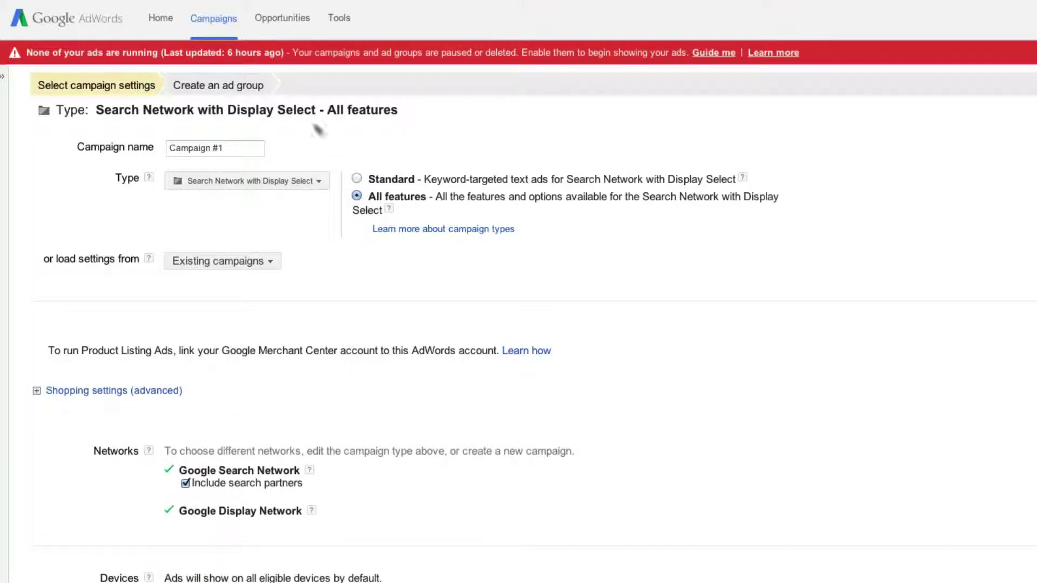
pyautogui.click(204, 24)
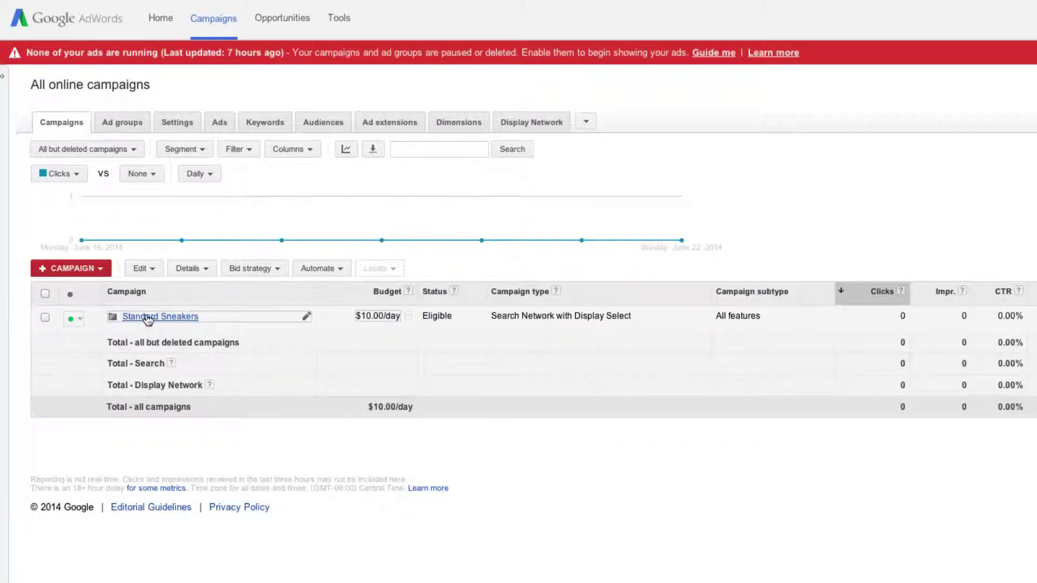
# Open Standard Sneakers' Ad extensions tab and its View list, then glance at the ipad results.
pyautogui.click(148, 317)
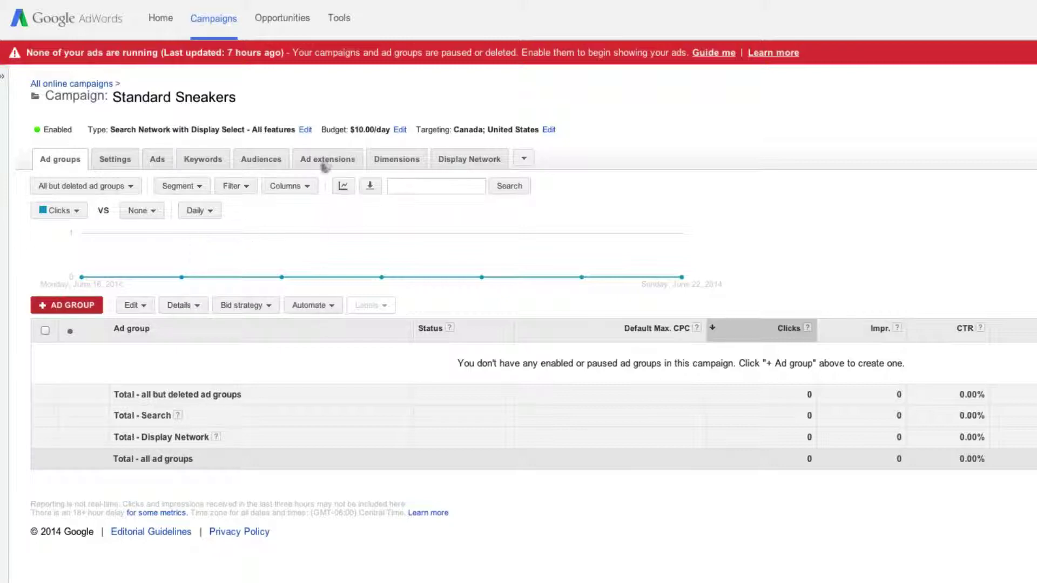
pyautogui.click(326, 159)
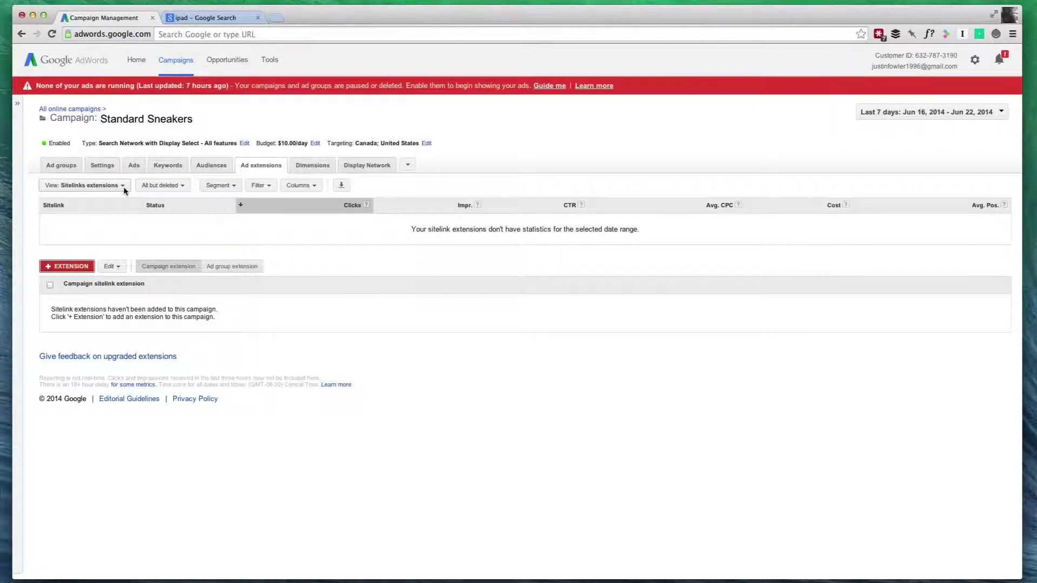
pyautogui.click(124, 188)
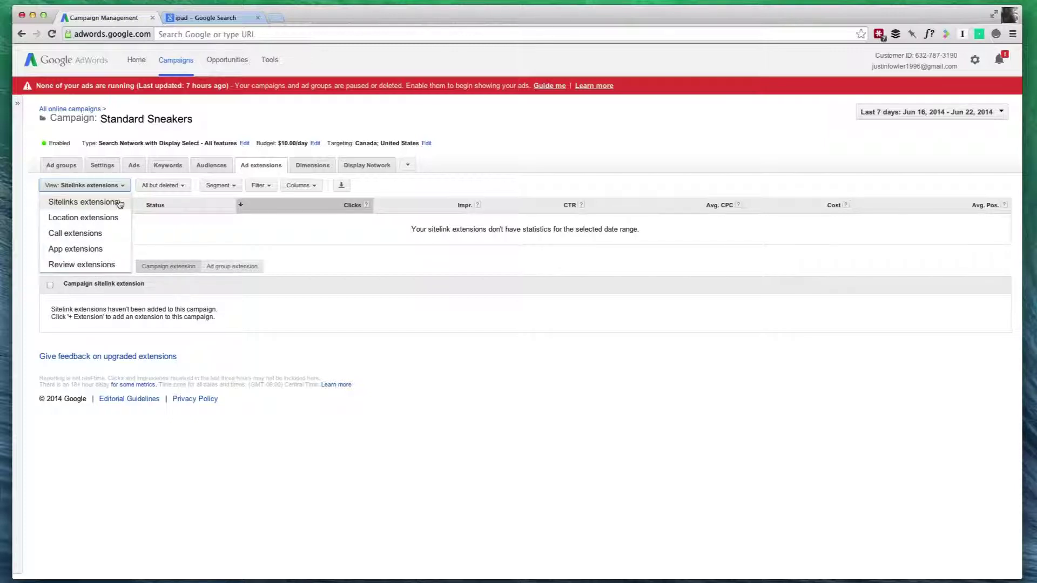
pyautogui.click(199, 17)
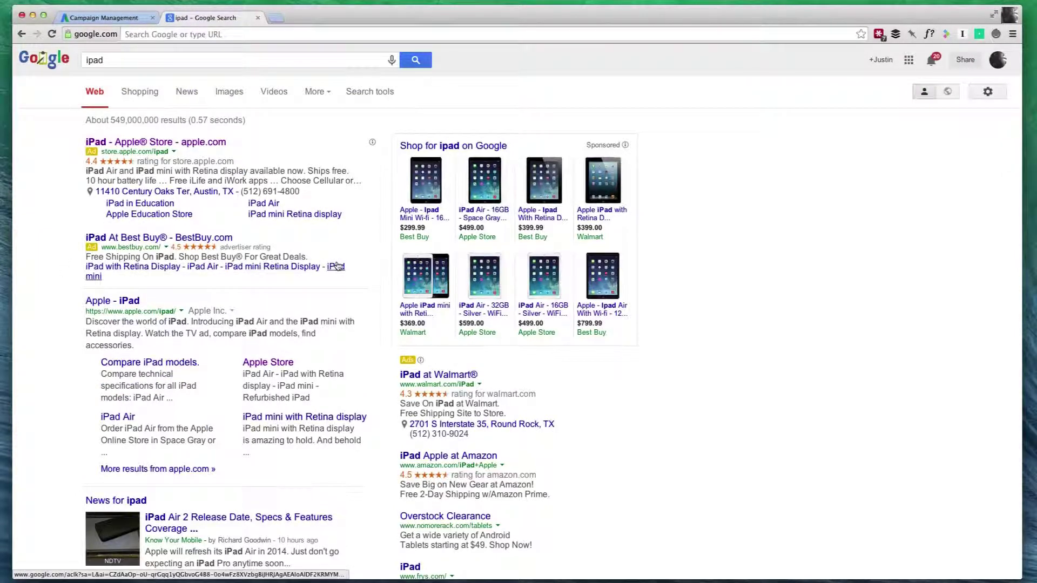
pyautogui.click(105, 17)
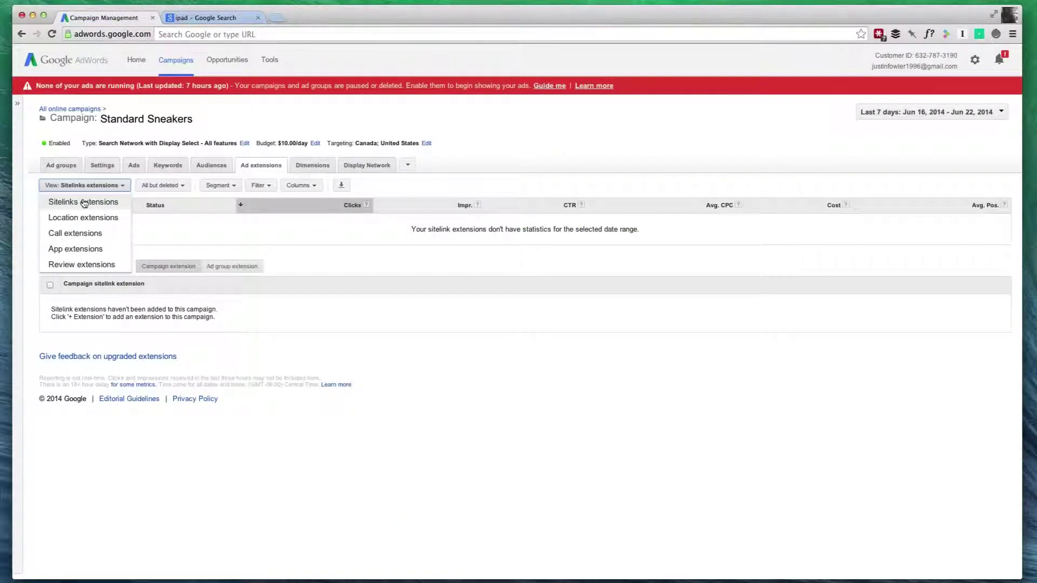
# Compare the ipad search results with the Standard Sneakers Ad extensions page, then return to it.
pyautogui.click(196, 17)
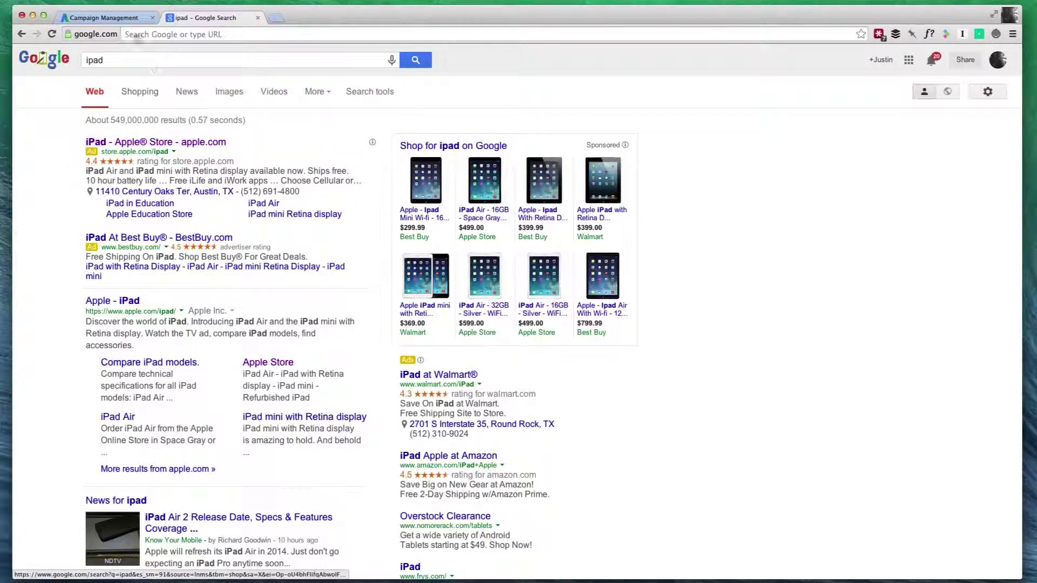
pyautogui.click(93, 17)
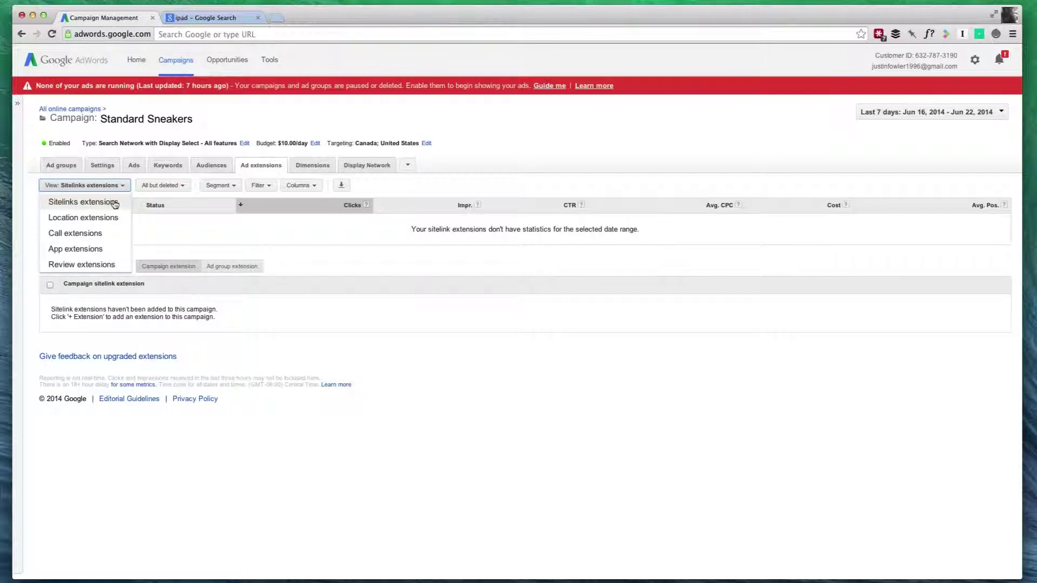
# Draft a new campaign sitelink with link text, URL, mobile preference and two description lines.
pyautogui.click(114, 204)
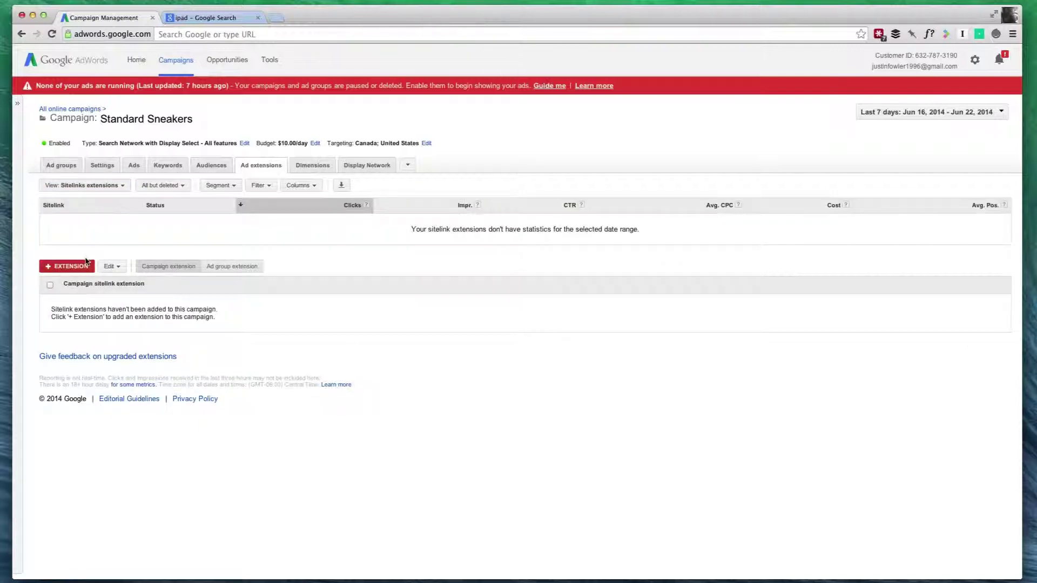
pyautogui.click(68, 266)
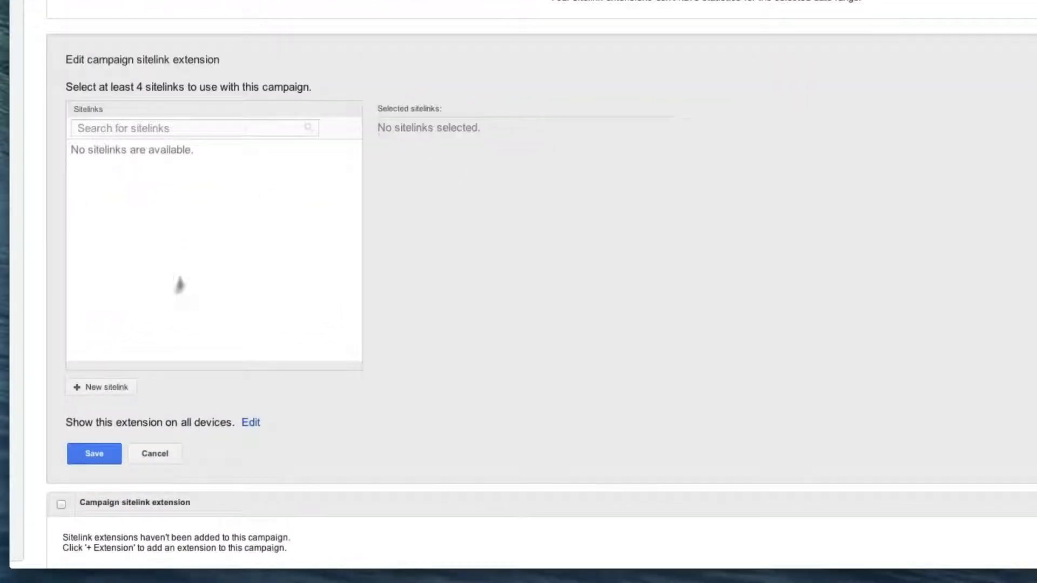
pyautogui.click(106, 387)
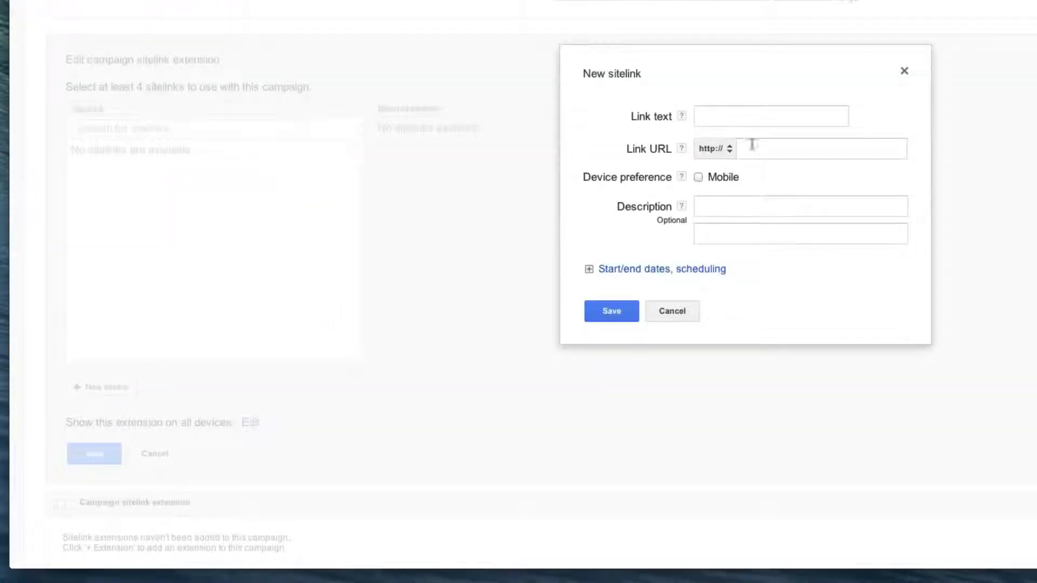
pyautogui.click(718, 120)
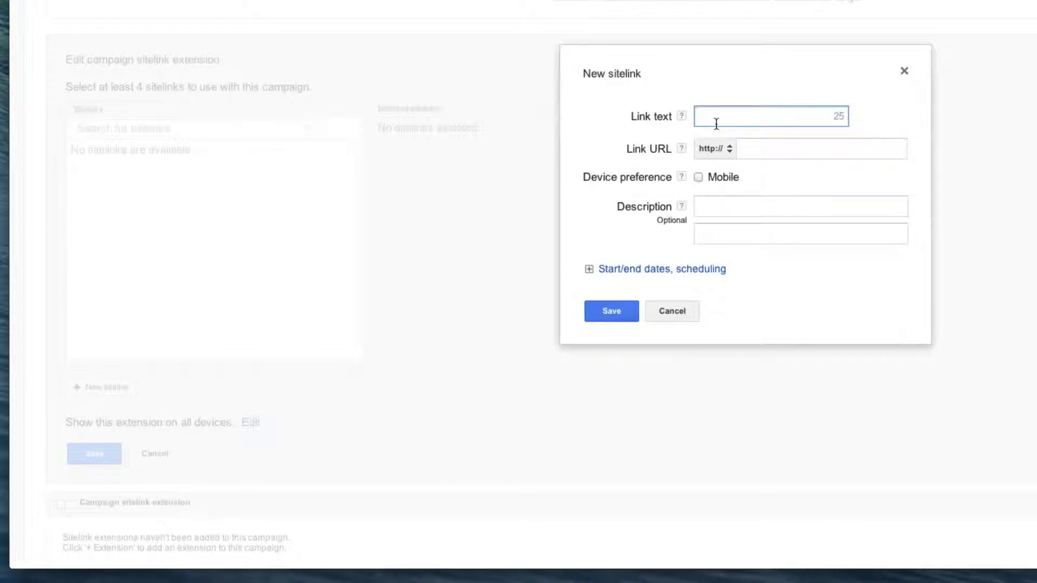
pyautogui.write('Running')
pyautogui.write(' shoes')
pyautogui.press('Tab')
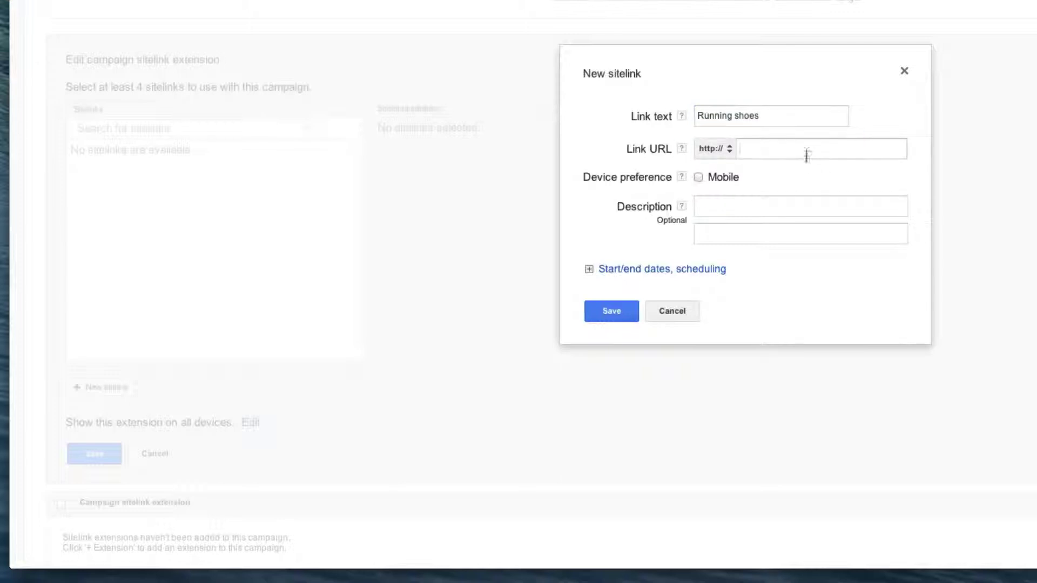
pyautogui.click(806, 155)
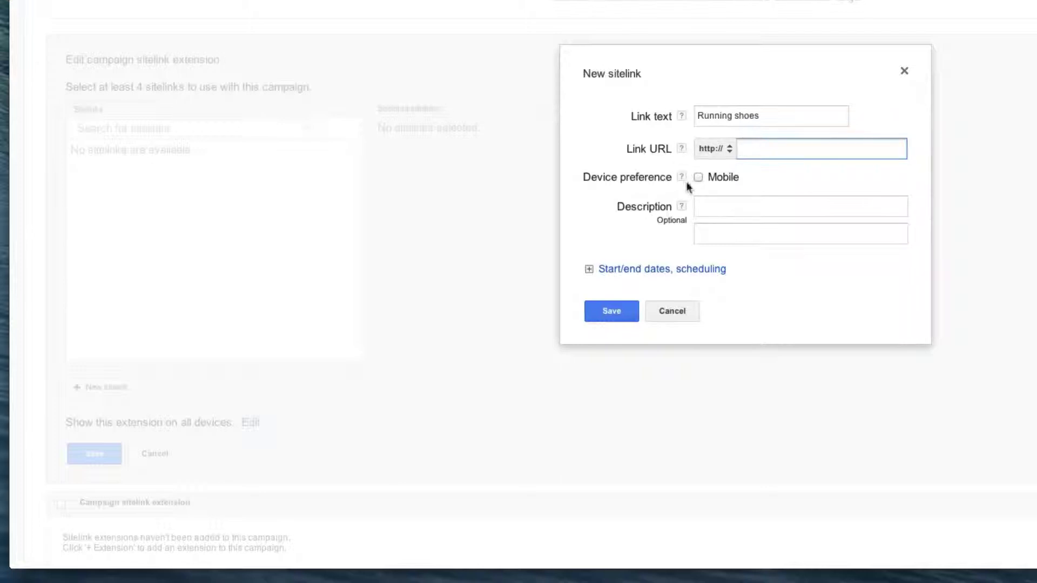
pyautogui.click(699, 177)
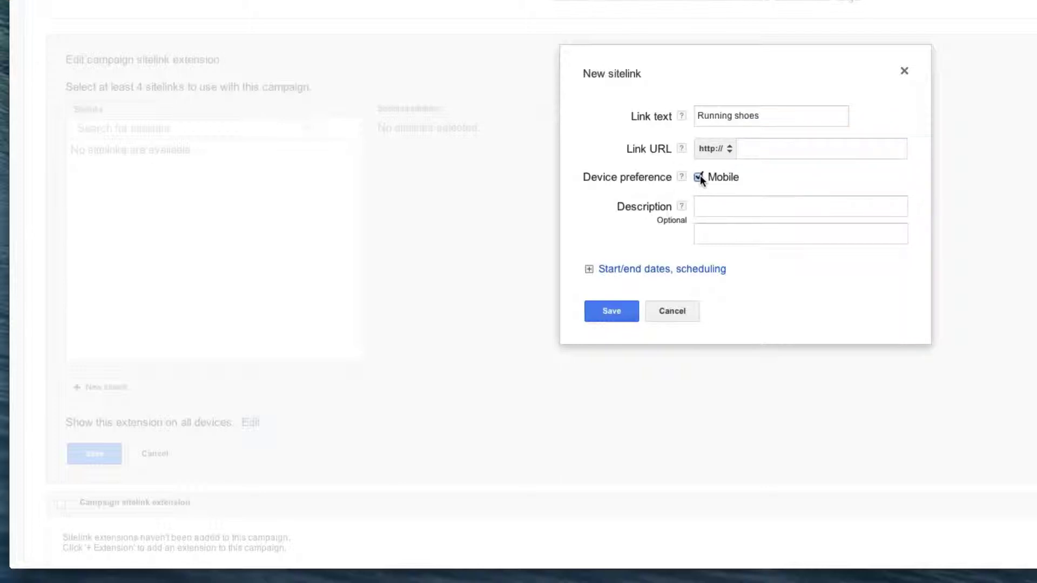
pyautogui.click(721, 206)
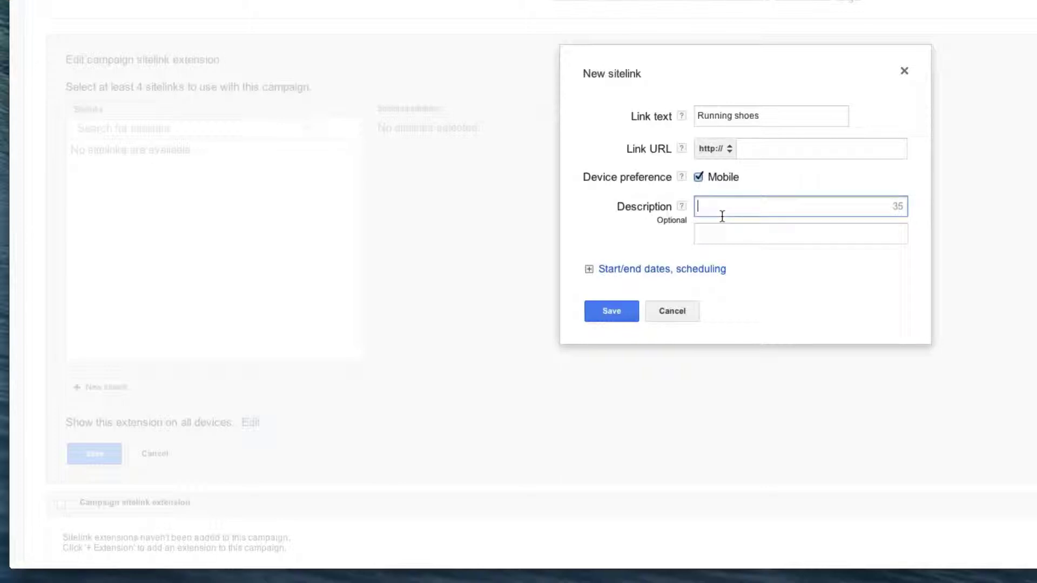
pyautogui.click(729, 233)
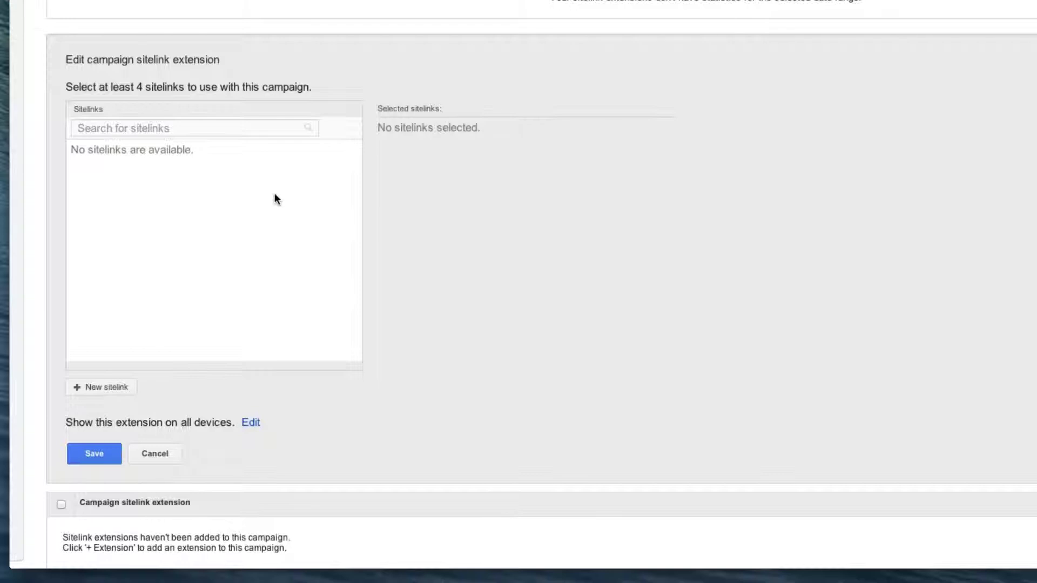
pyautogui.scroll(5, 275, 199)
pyautogui.scroll(3, 275, 199)
# Switch the View to App extensions and start adding an app extension.
pyautogui.click(104, 130)
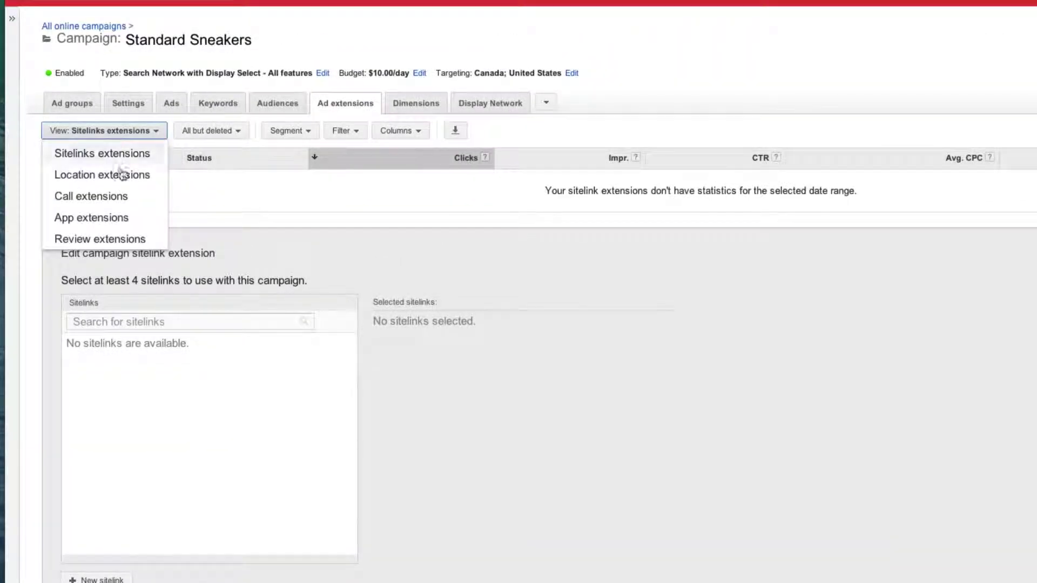
pyautogui.click(90, 217)
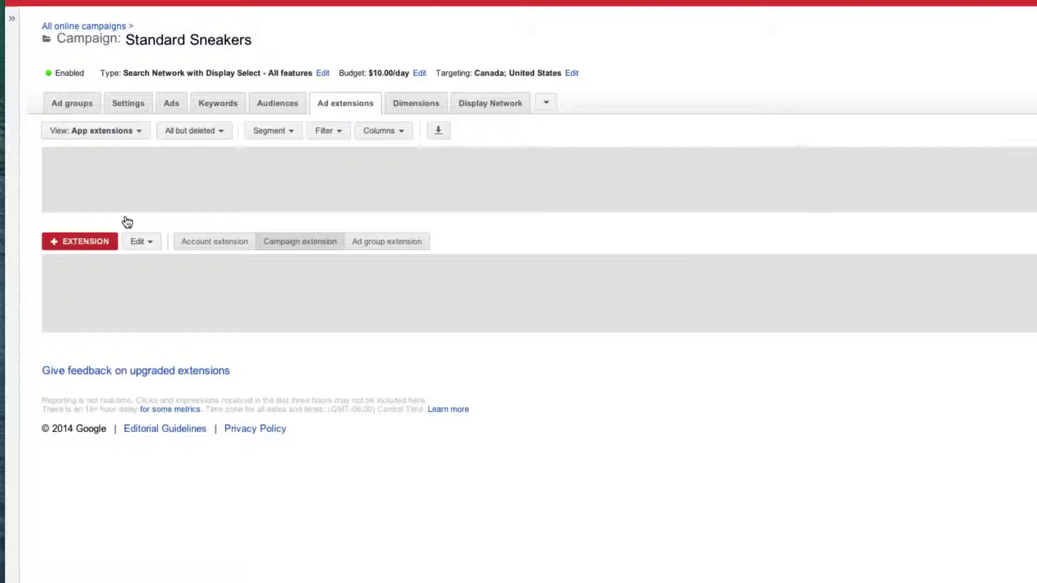
pyautogui.click(81, 242)
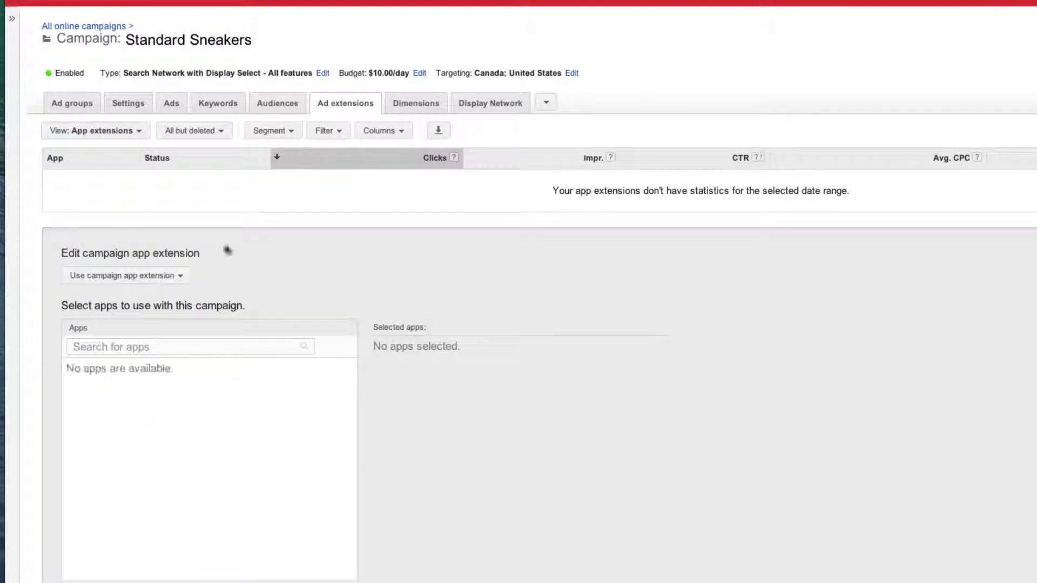
pyautogui.scroll(-2, 190, 240)
# Open a new app form, choose iOS as the mobile OS, and select the app ID field.
pyautogui.click(94, 455)
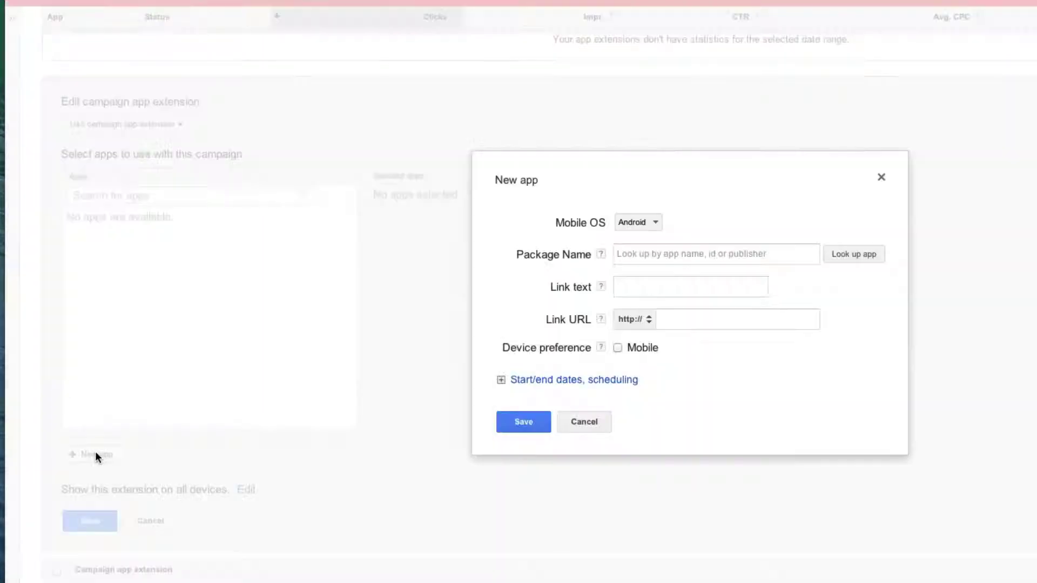
pyautogui.click(632, 222)
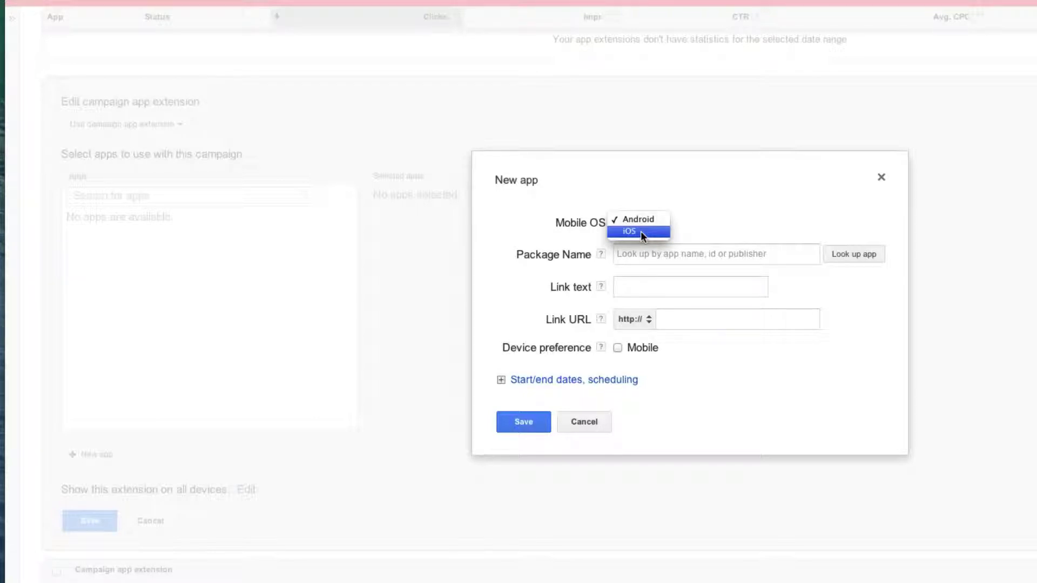
pyautogui.click(641, 233)
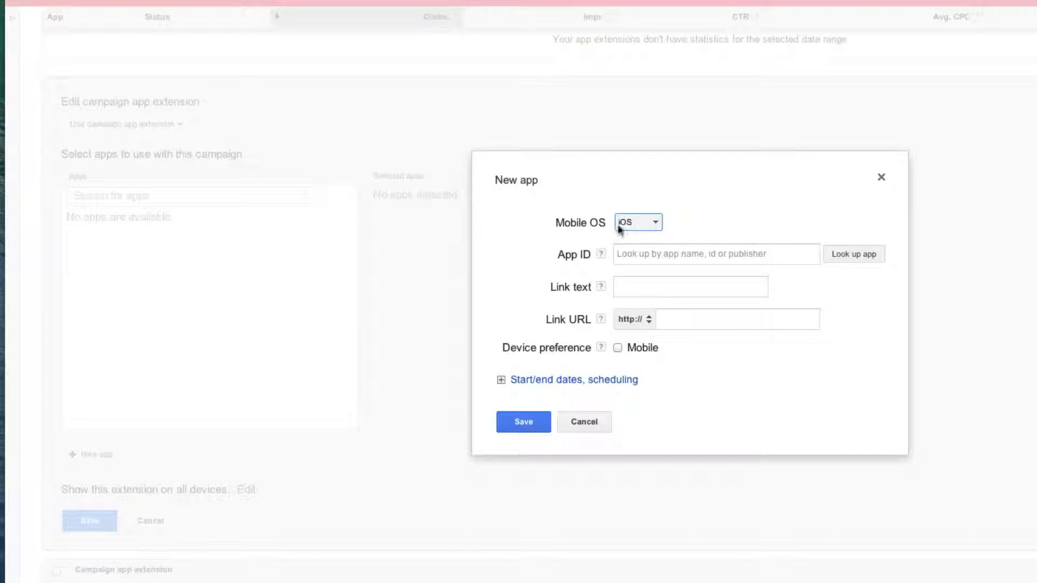
pyautogui.click(693, 252)
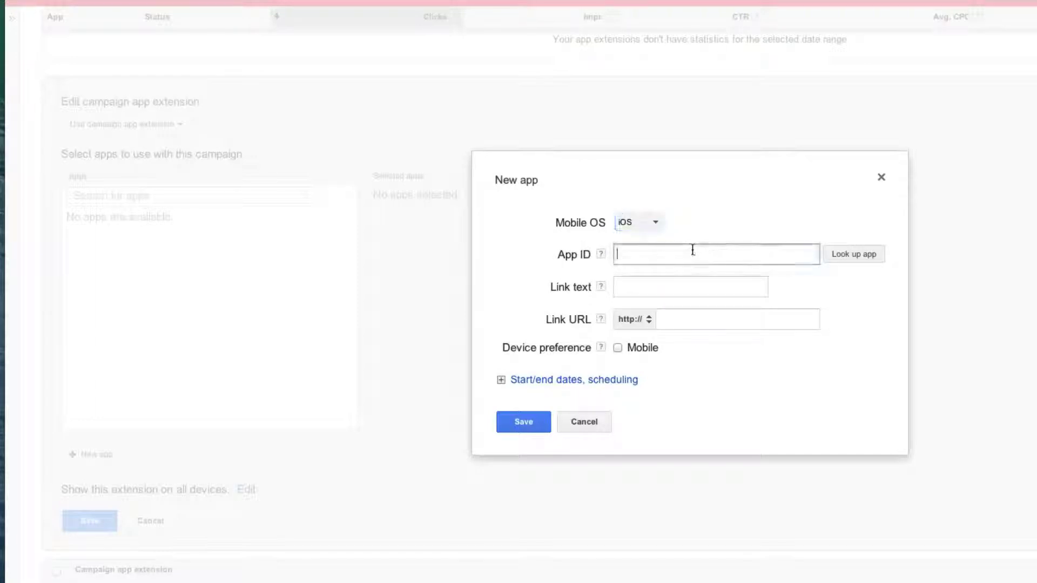
pyautogui.click(695, 236)
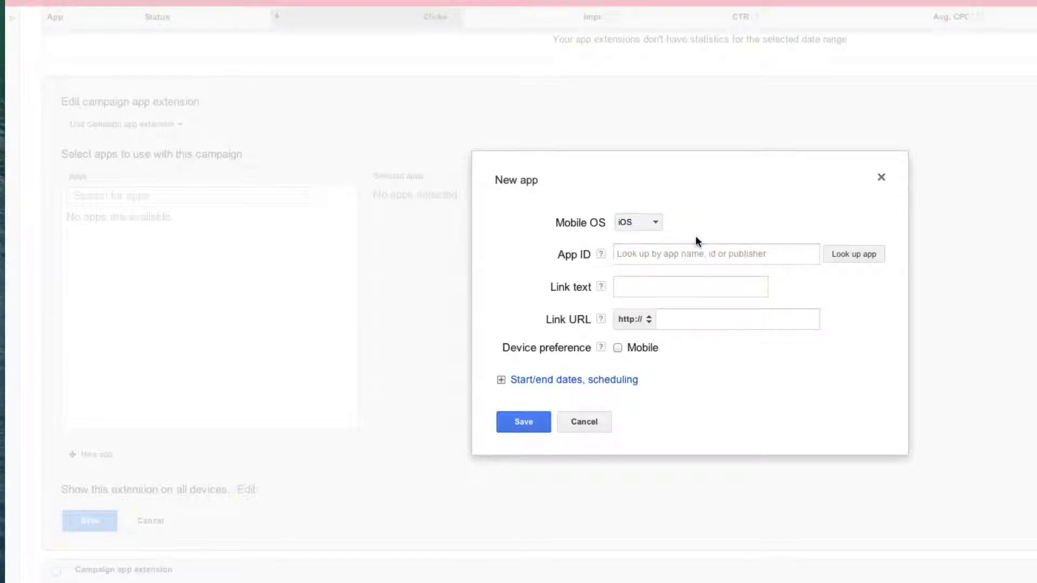
pyautogui.click(660, 254)
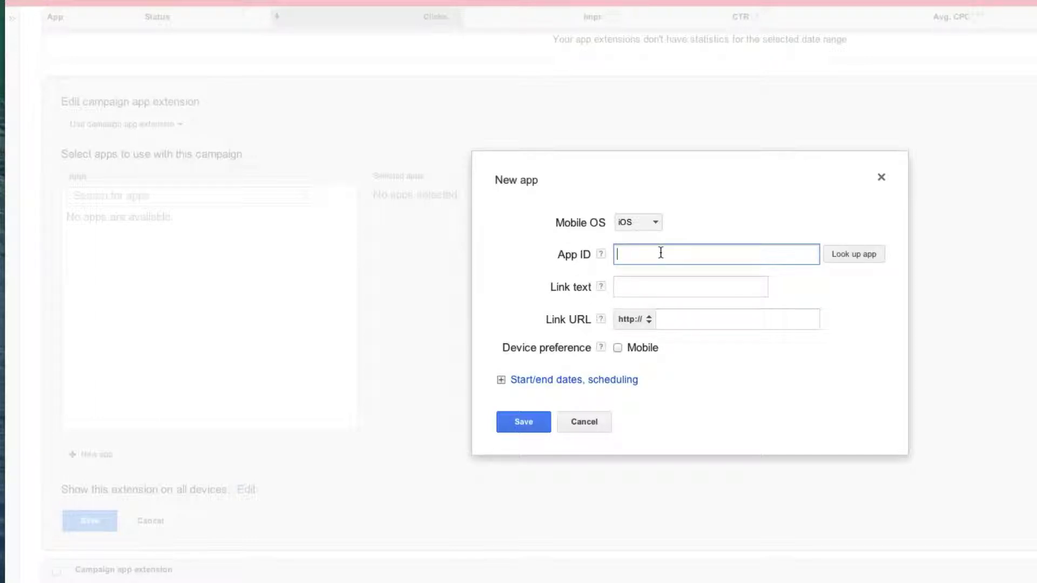
# Set the link text 'Standard Sneakers on iOS', prefer mobile devices, and save the app.
pyautogui.click(658, 287)
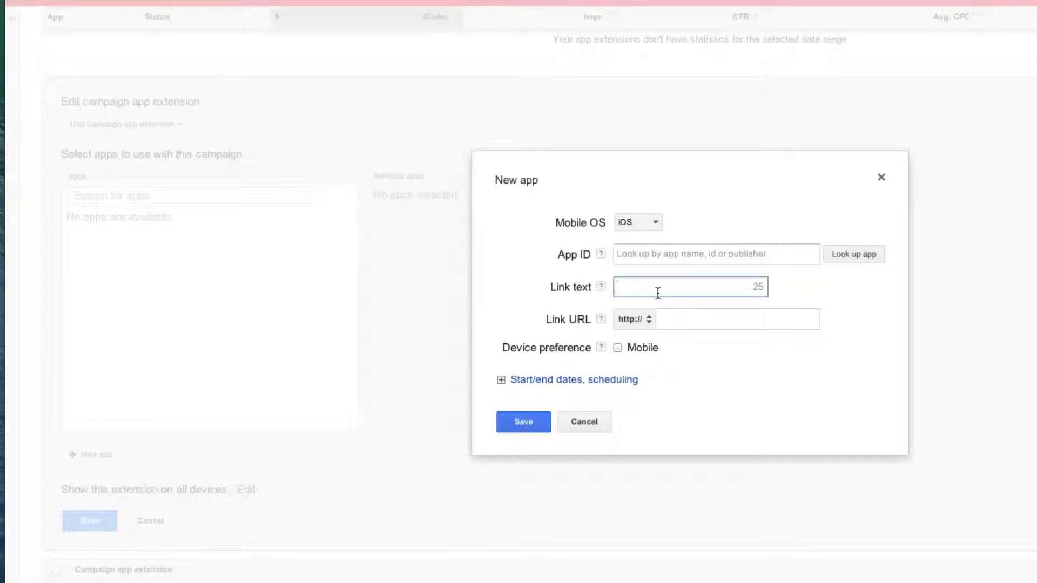
pyautogui.write('St')
pyautogui.write('anda')
pyautogui.write('rd Sneakers on iOS')
pyautogui.doubleClick(636, 286)
pyautogui.click(673, 288)
pyautogui.doubleClick(702, 285)
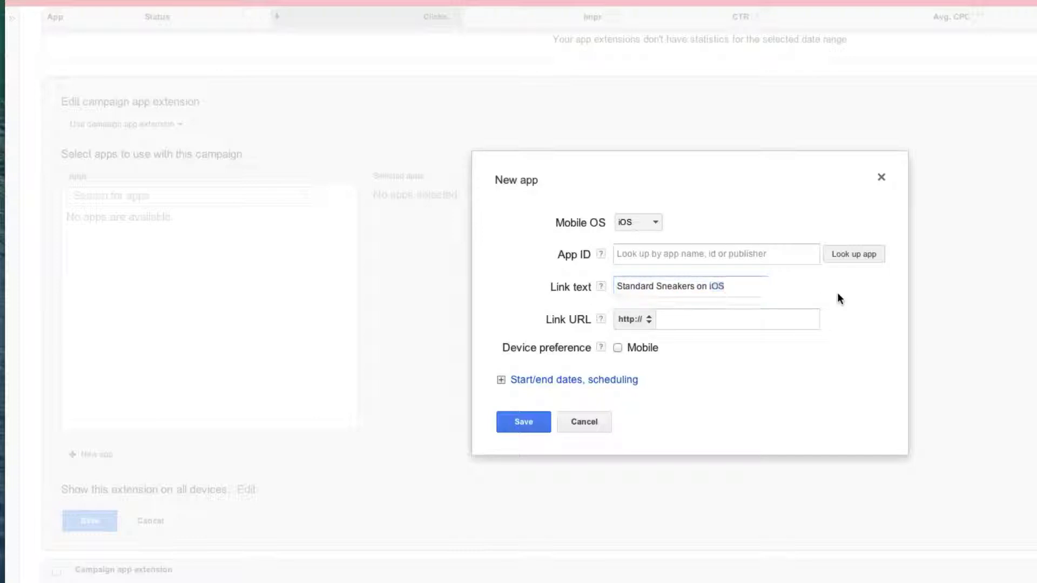
pyautogui.click(713, 318)
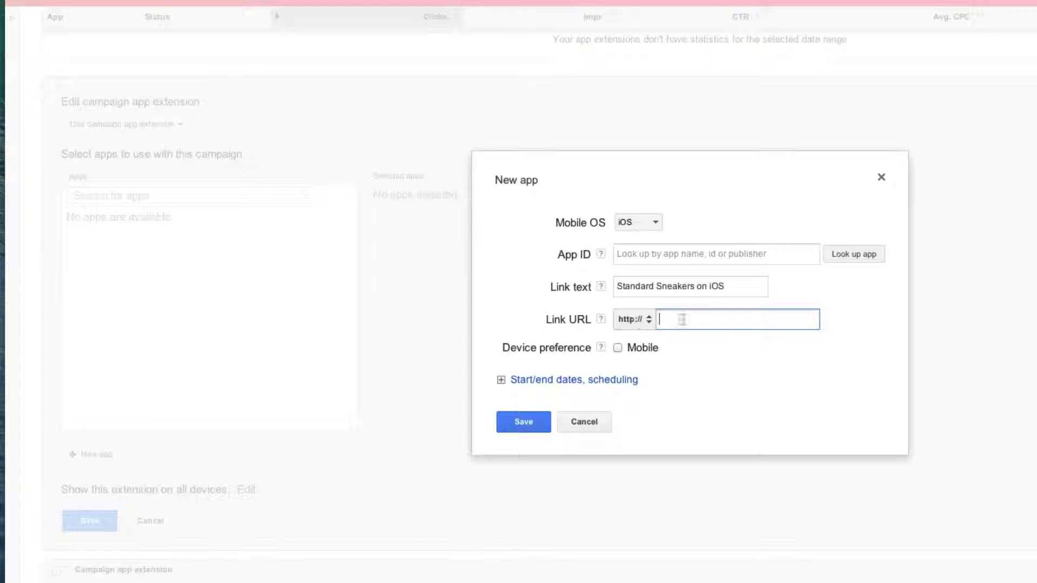
pyautogui.scroll(-1, 687, 331)
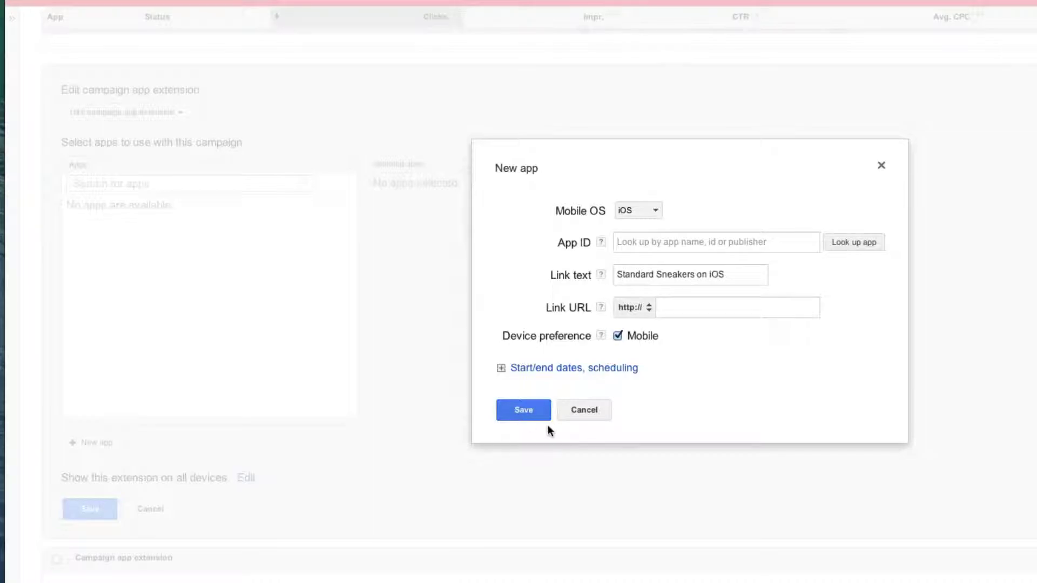
pyautogui.click(522, 414)
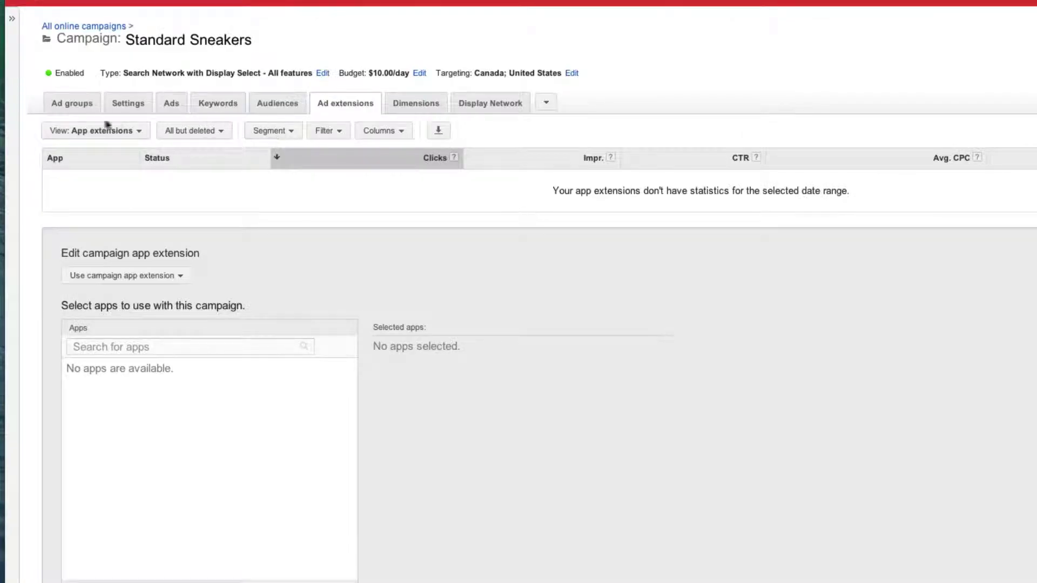
# Change the View to Review extensions and start adding a review extension.
pyautogui.click(90, 130)
pyautogui.click(99, 239)
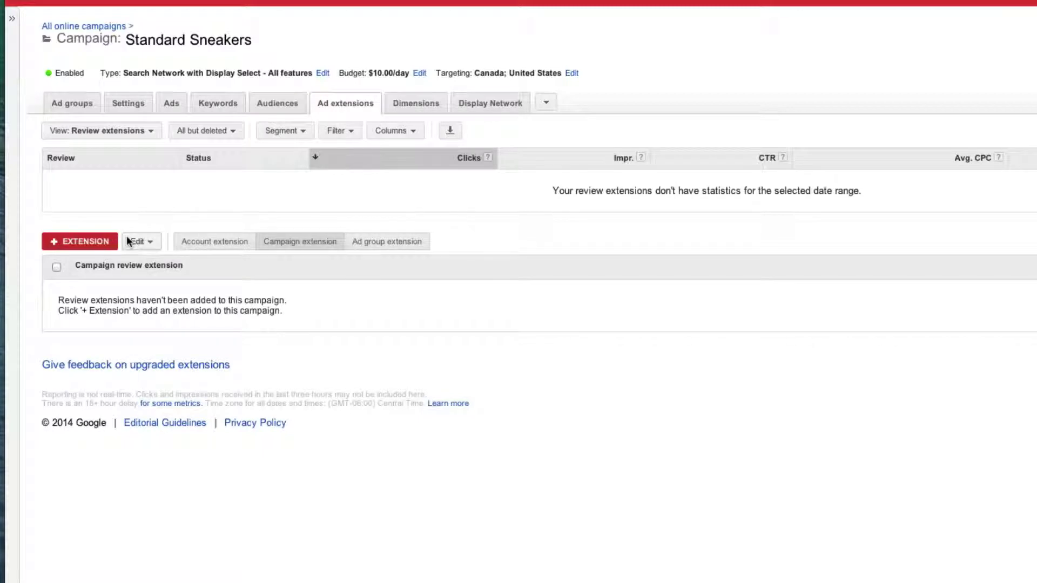
pyautogui.click(61, 240)
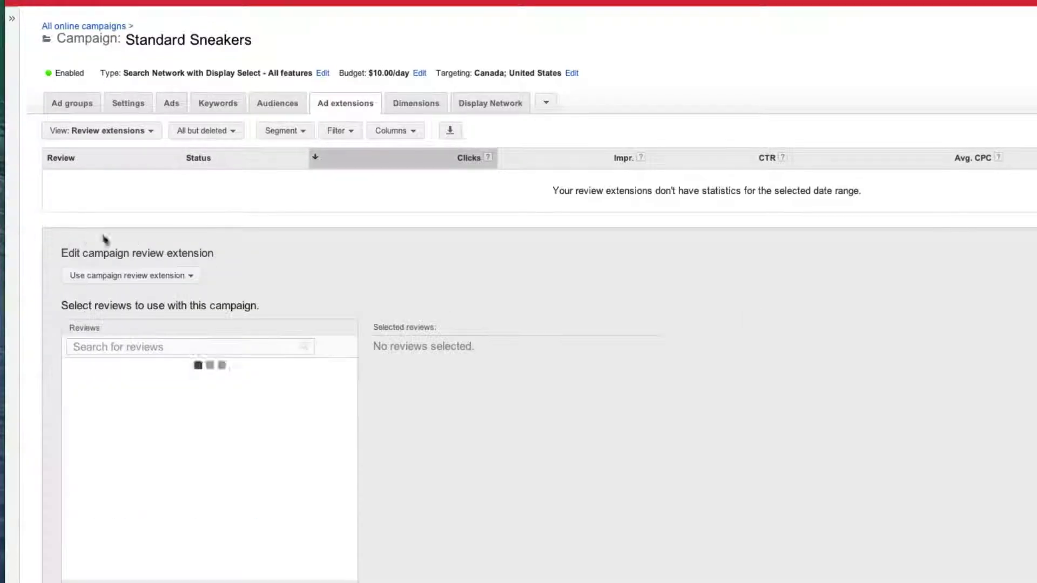
pyautogui.scroll(-3, 231, 257)
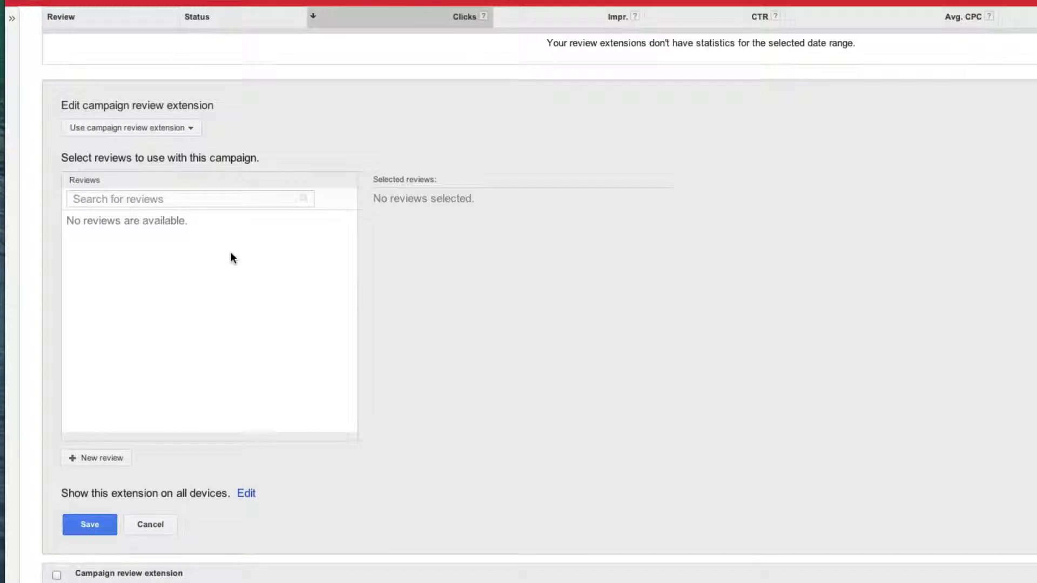
# Enter the paraphrased review 'Great service, quick shipping' with source 'Myself'.
pyautogui.click(101, 458)
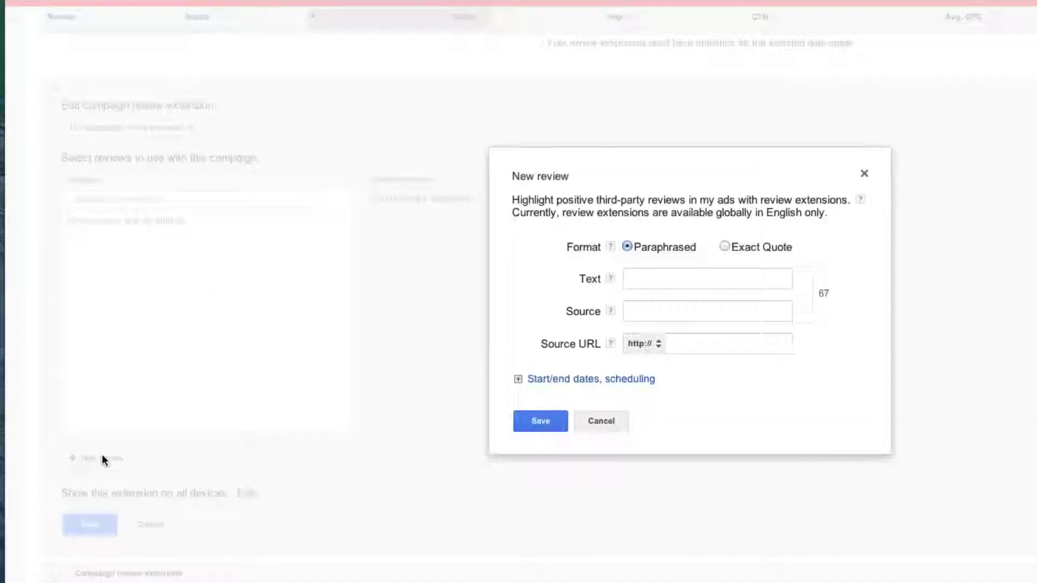
pyautogui.click(611, 247)
pyautogui.click(682, 277)
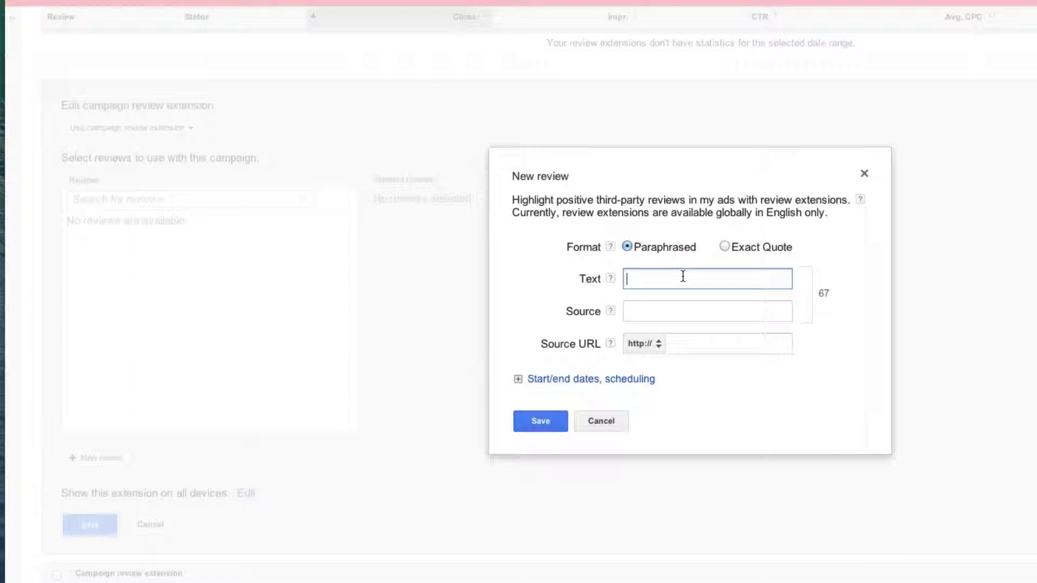
pyautogui.write('Great service, quick shipping')
pyautogui.press('Tab')
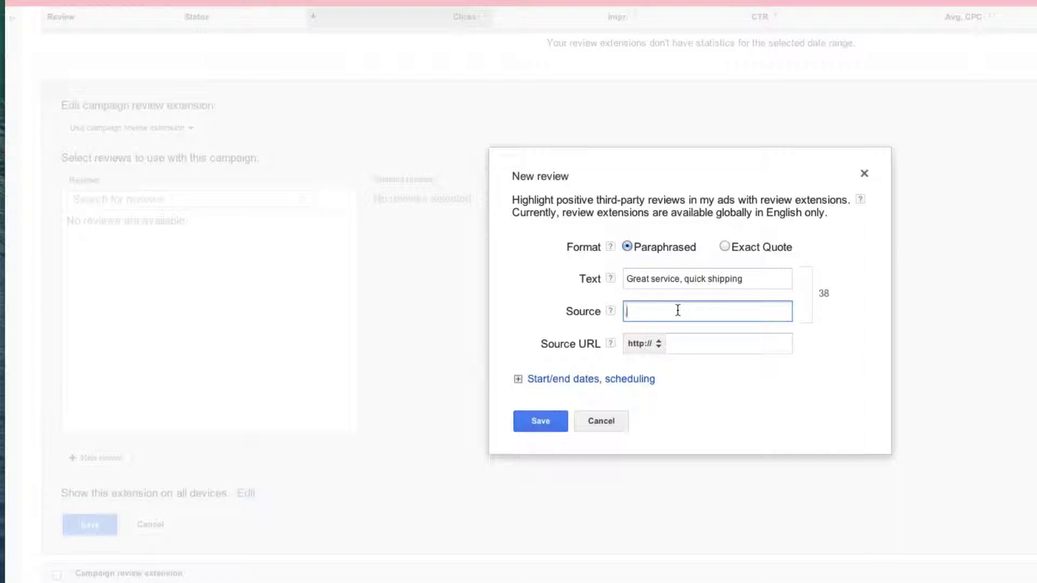
pyautogui.moveTo(611, 311)
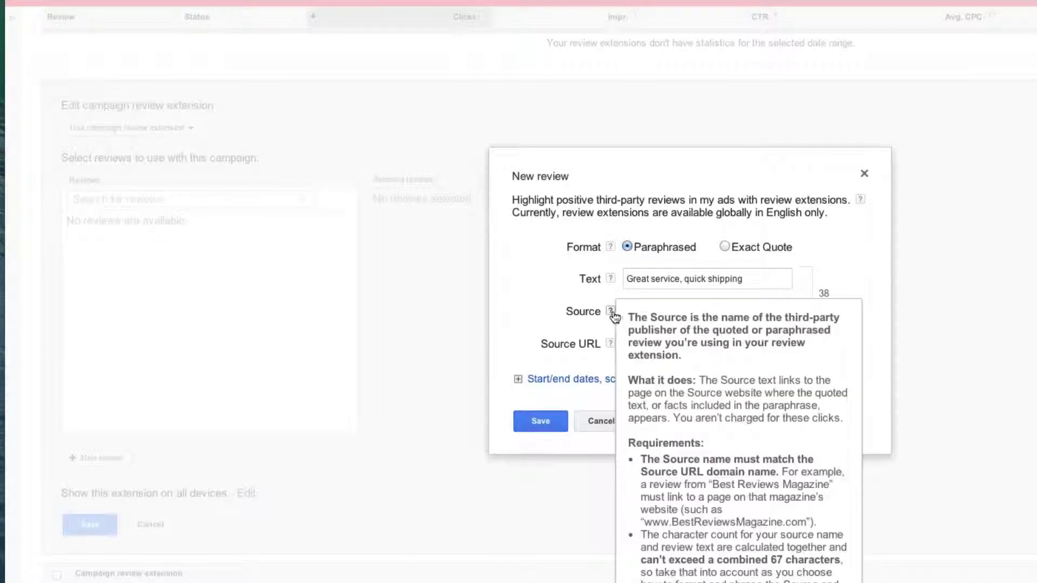
pyautogui.click(651, 311)
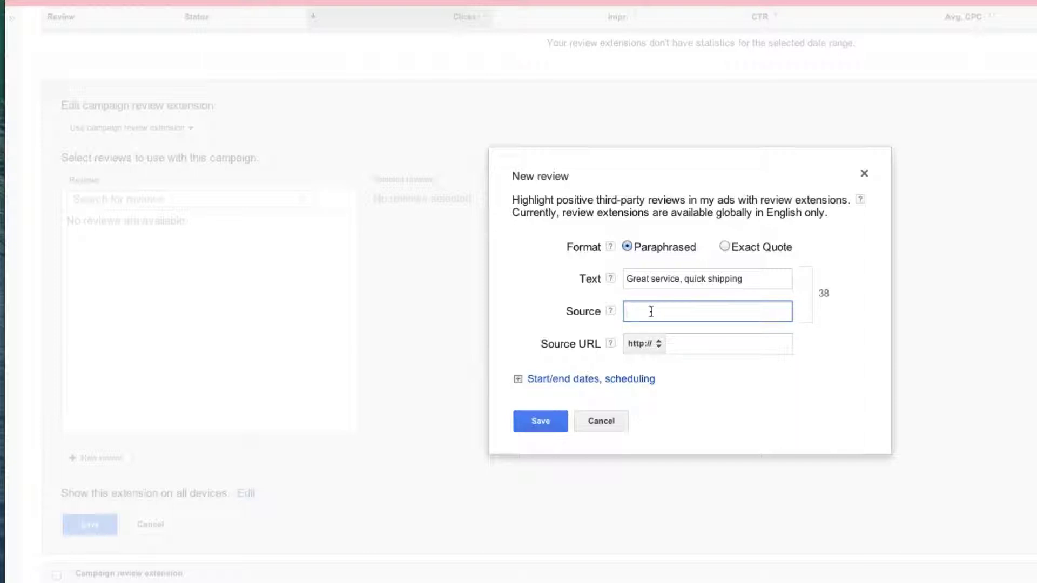
pyautogui.write('Myself')
pyautogui.click(672, 342)
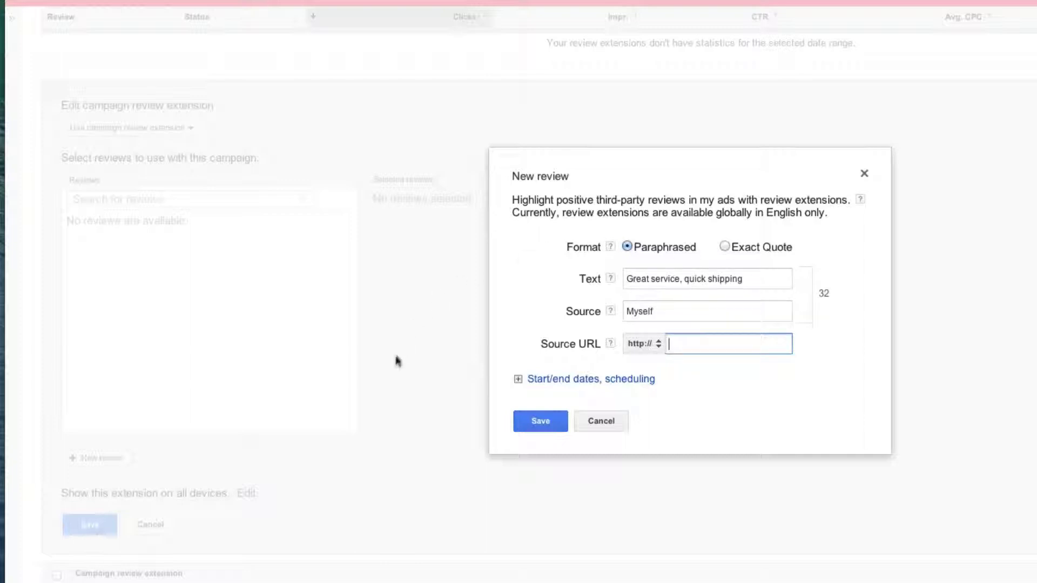
# Save the new review and dismiss the View list, staying on Review extensions.
pyautogui.click(519, 417)
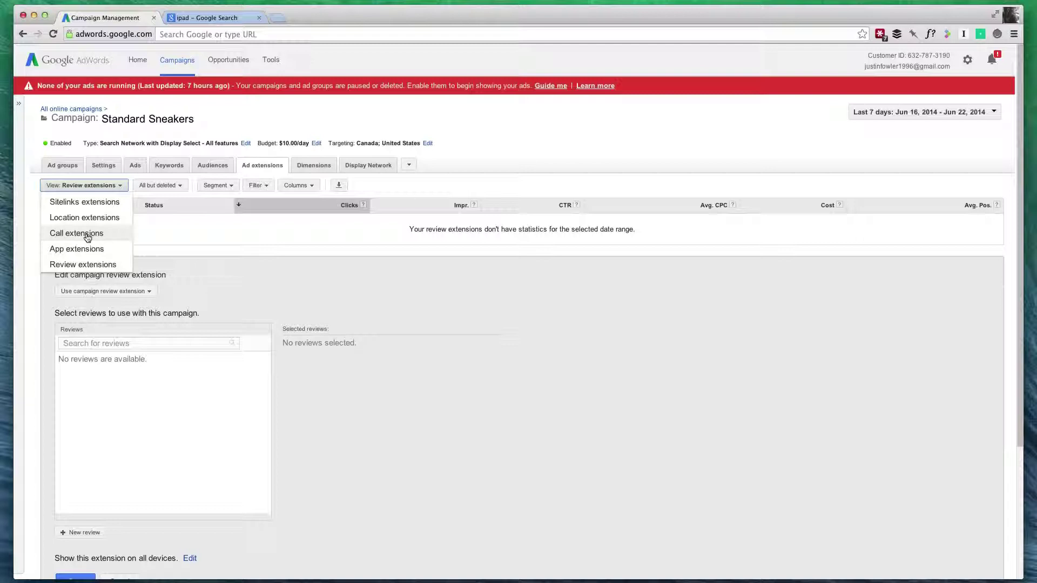
pyautogui.click(166, 243)
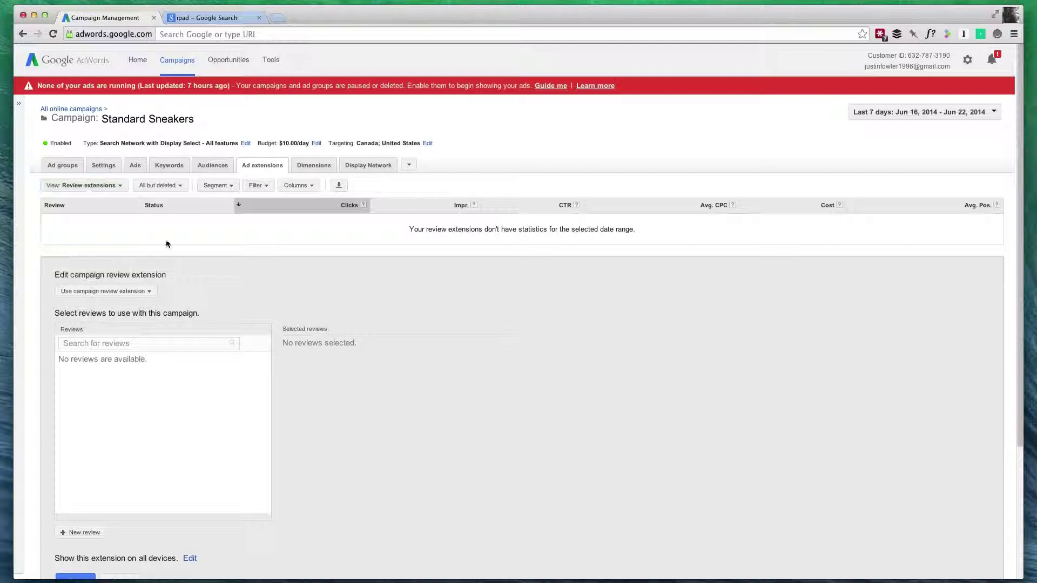